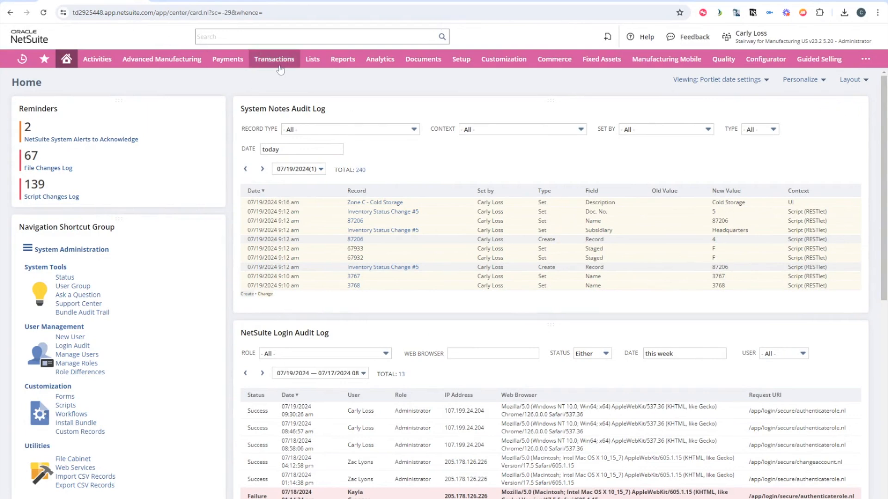
# - Search globally for "create a wave" and open the Create a Wave page
pyautogui.moveTo(330, 58)
pyautogui.click(319, 36)
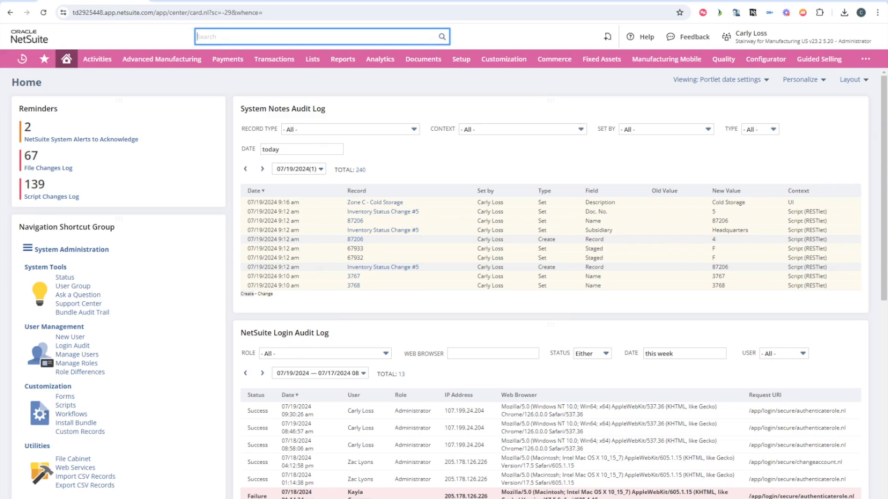
pyautogui.write('create ')
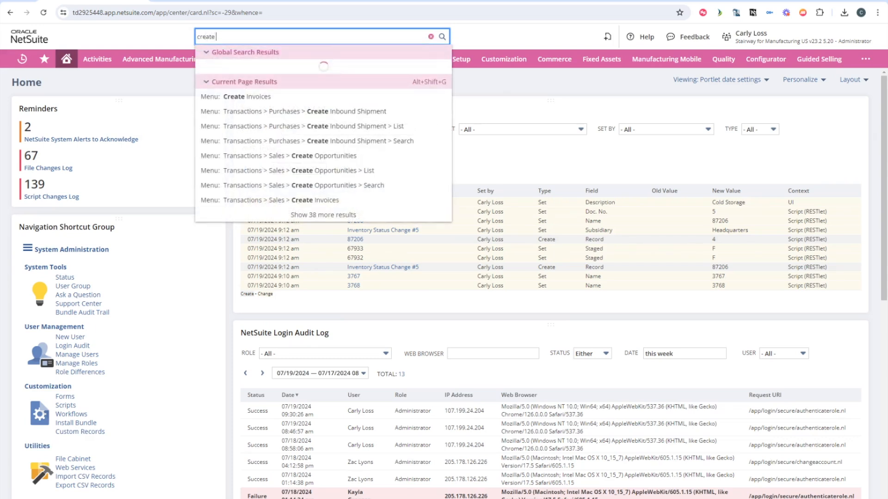
pyautogui.write('a wave')
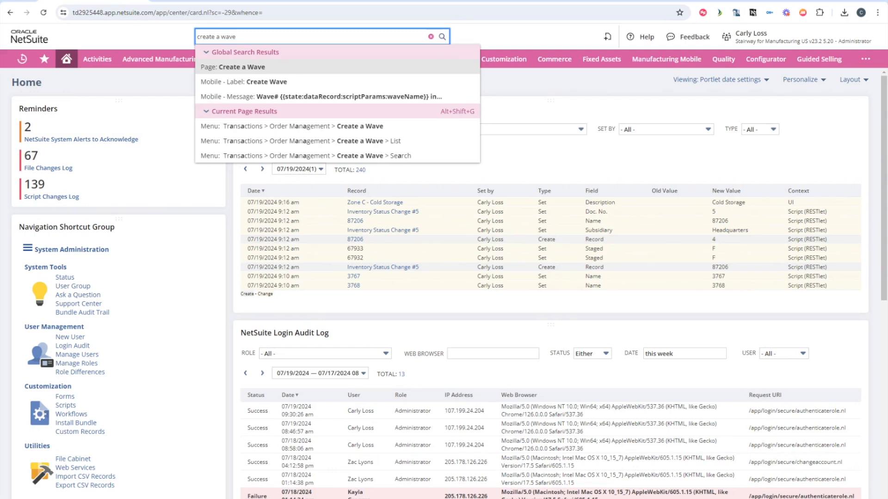
pyautogui.click(277, 69)
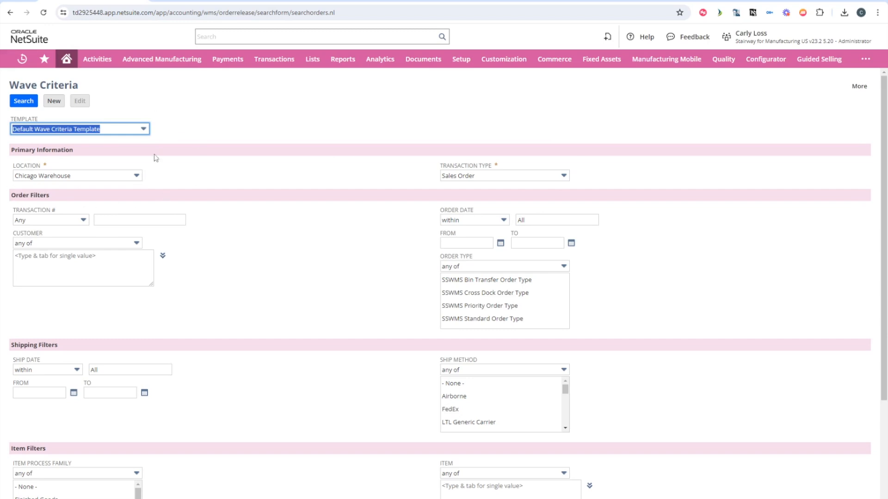
# - Set the wave criteria to the New Jersey location and the Sales Order transaction type
pyautogui.click(78, 178)
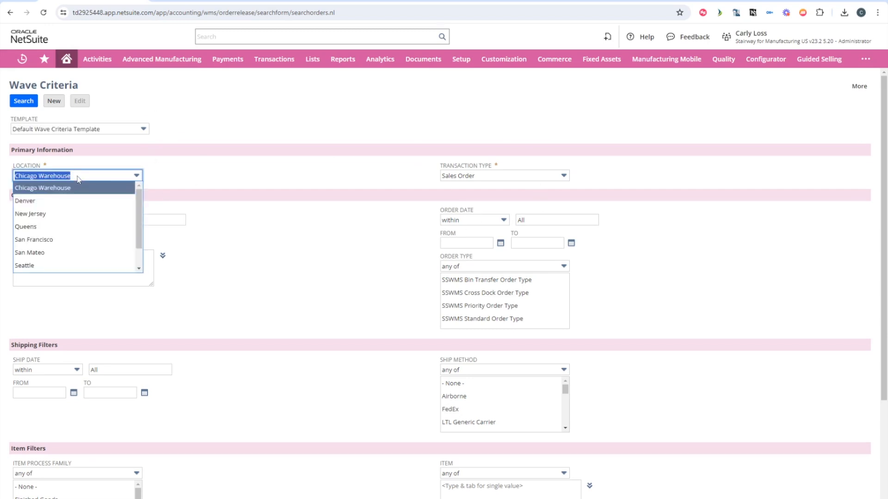
pyautogui.click(67, 214)
pyautogui.click(483, 177)
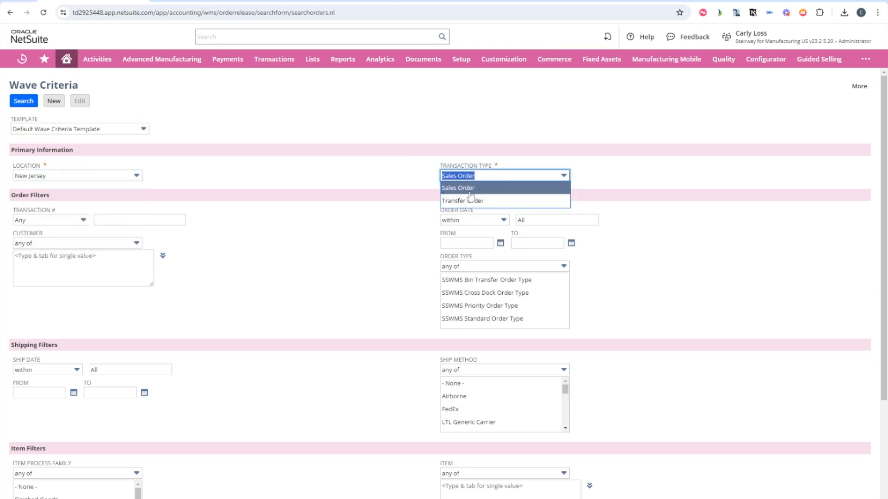
pyautogui.click(453, 188)
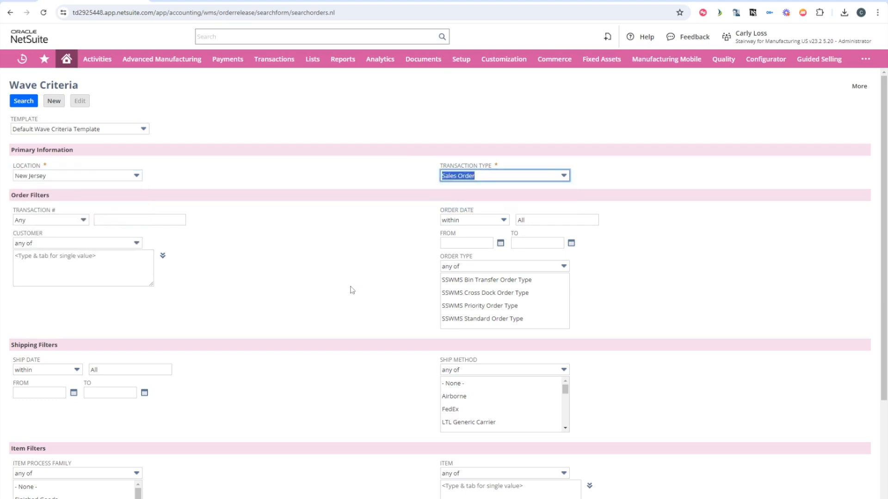
# - Review the order, shipping and item filters, leave them unrestricted, and run the search for matching orders
pyautogui.scroll(-3, 217, 326)
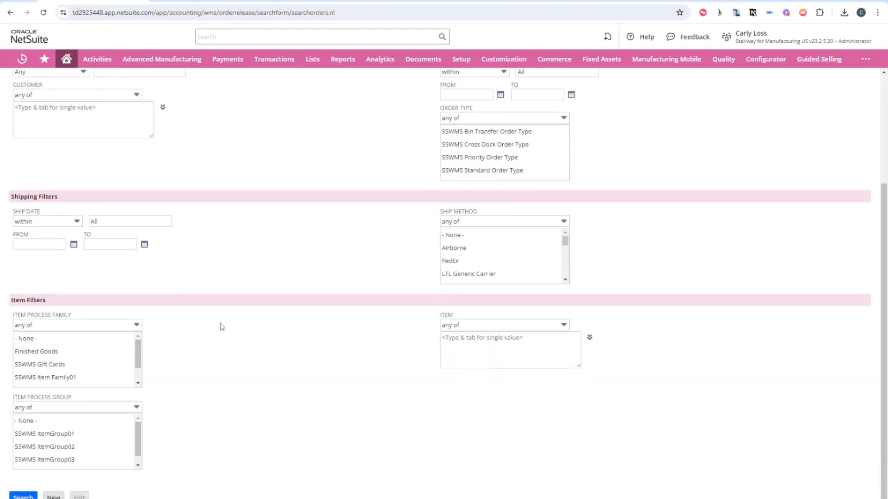
pyautogui.scroll(3, 358, 417)
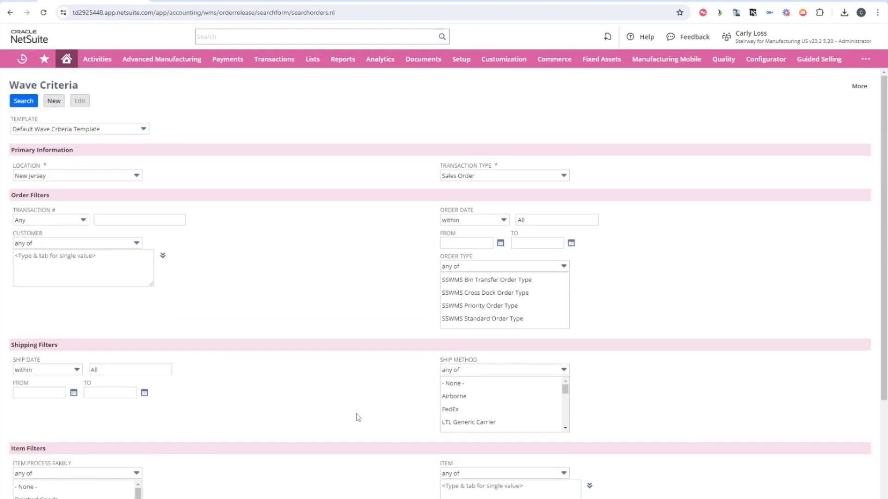
pyautogui.click(83, 268)
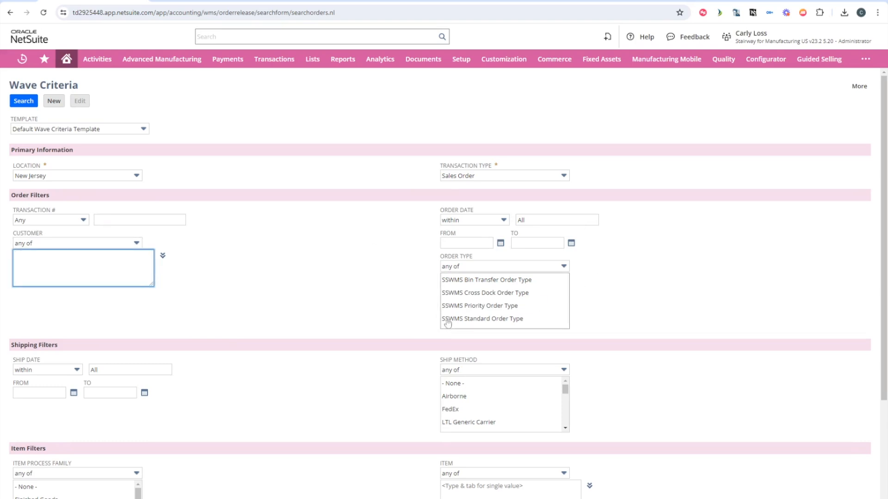
pyautogui.scroll(-3, 403, 268)
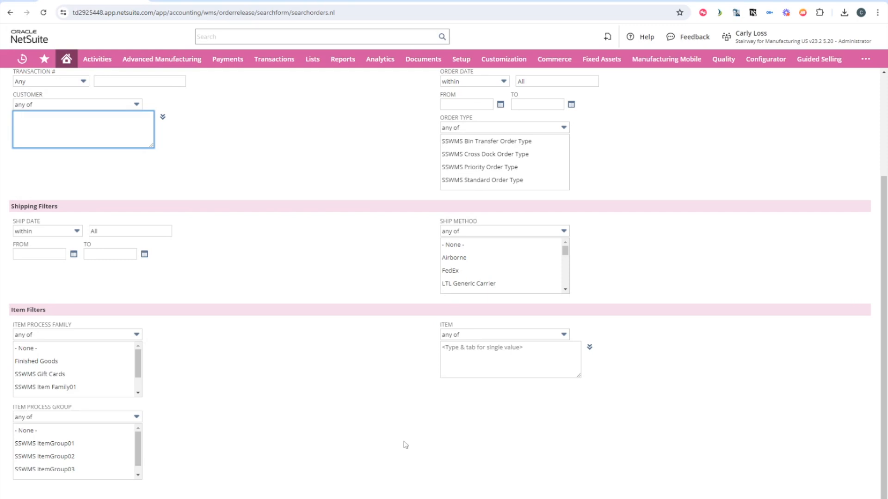
pyautogui.scroll(3, 404, 444)
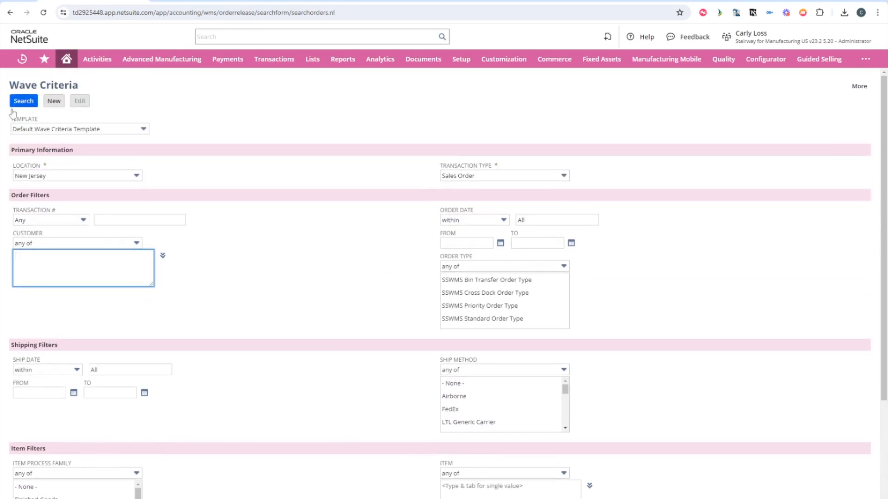
pyautogui.click(20, 104)
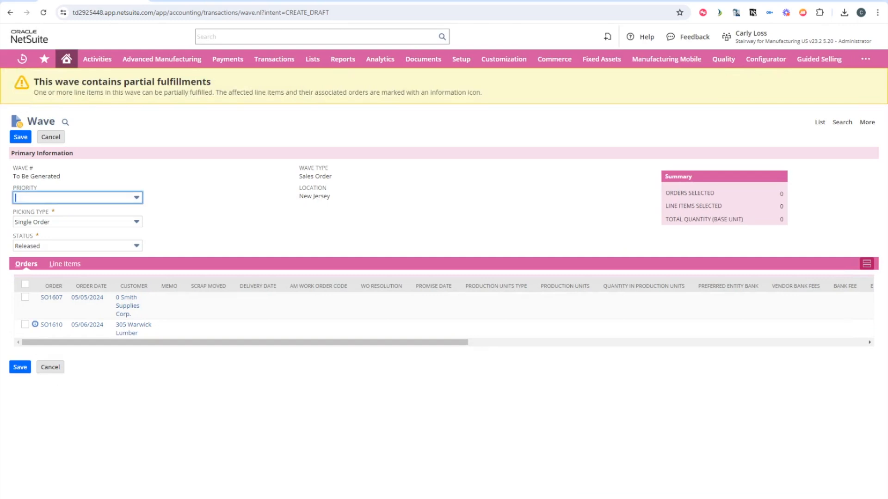
# - Leave the wave's priority blank, with picking type Single Order and status Released
pyautogui.click(72, 199)
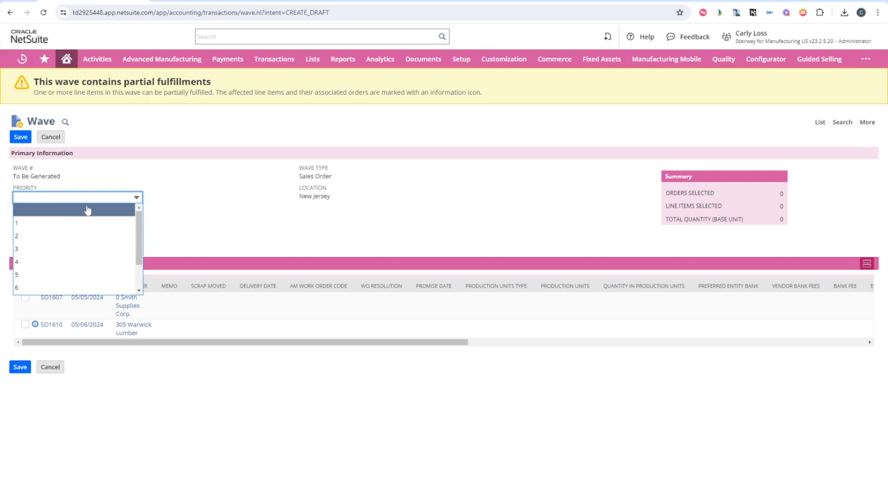
pyautogui.click(228, 215)
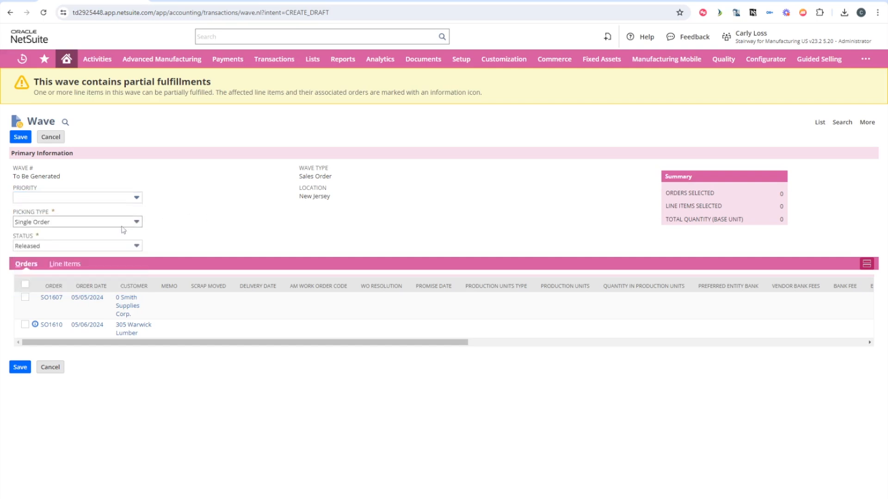
pyautogui.click(55, 225)
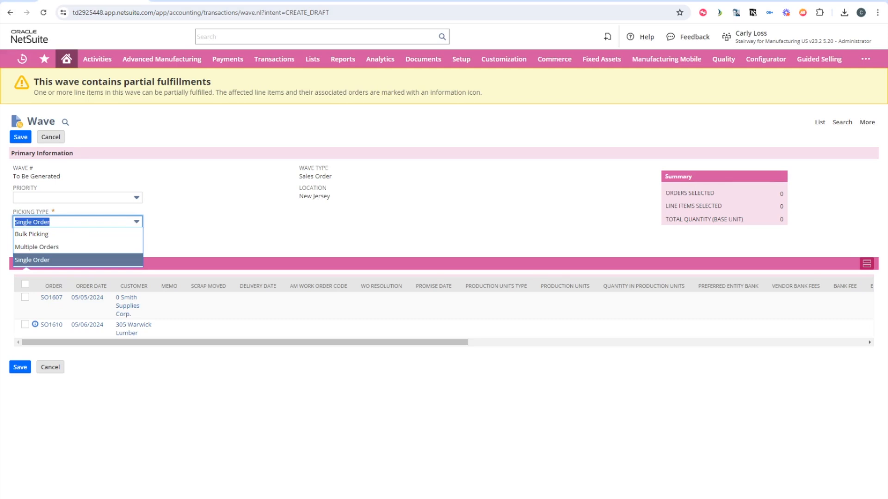
pyautogui.click(82, 259)
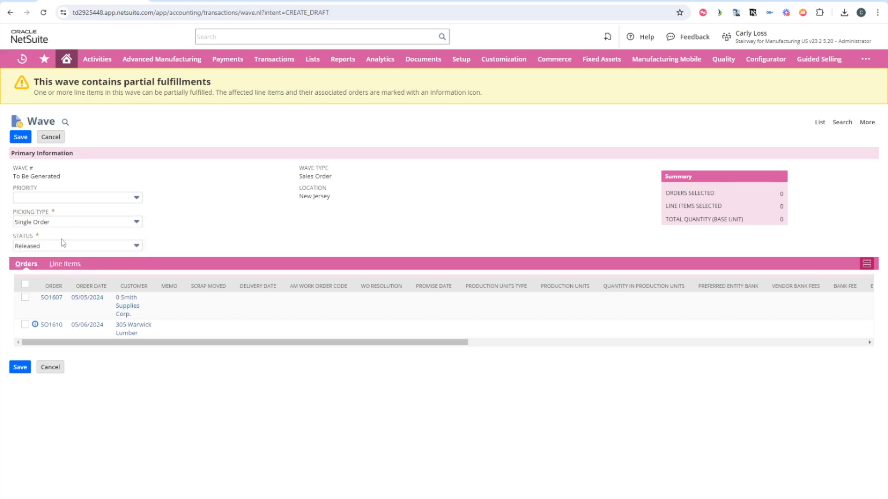
pyautogui.click(63, 245)
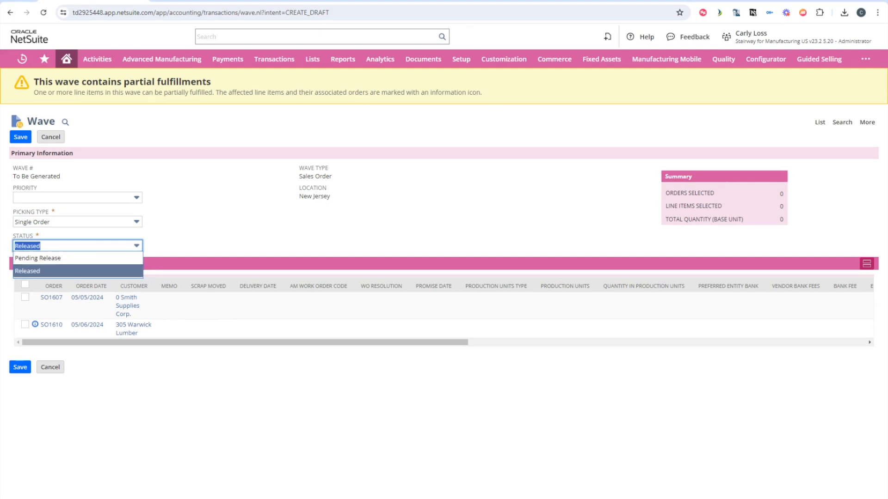
pyautogui.click(69, 272)
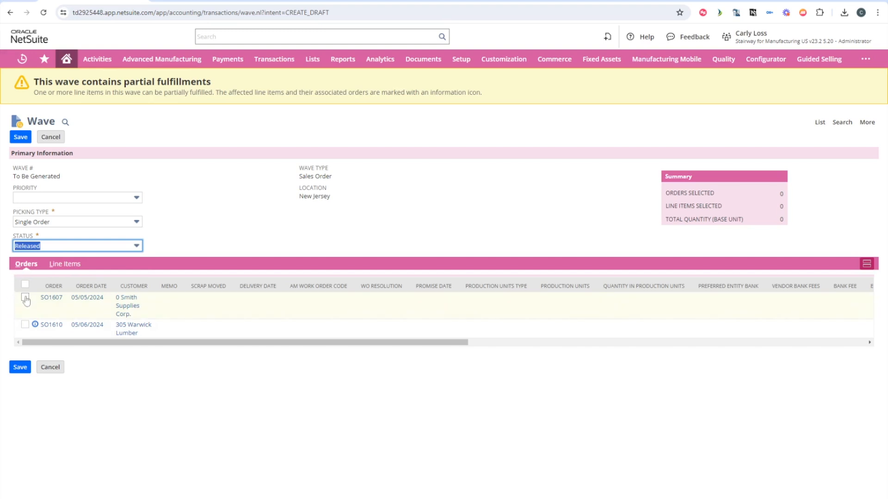
# - Select only the sales order dated 05/05/2024 for inclusion in the wave
pyautogui.click(25, 299)
pyautogui.click(26, 325)
pyautogui.click(25, 285)
pyautogui.click(25, 299)
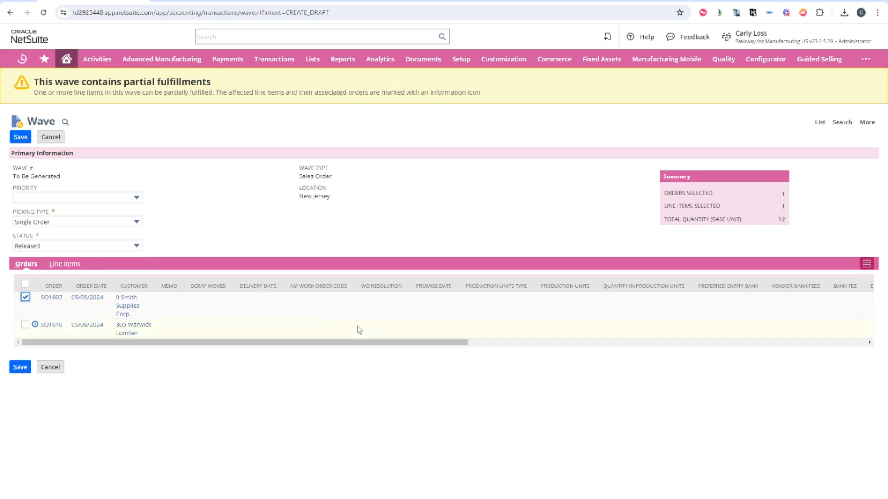
# - Check the wave's selected line items and order summary, and save the wave
pyautogui.click(72, 267)
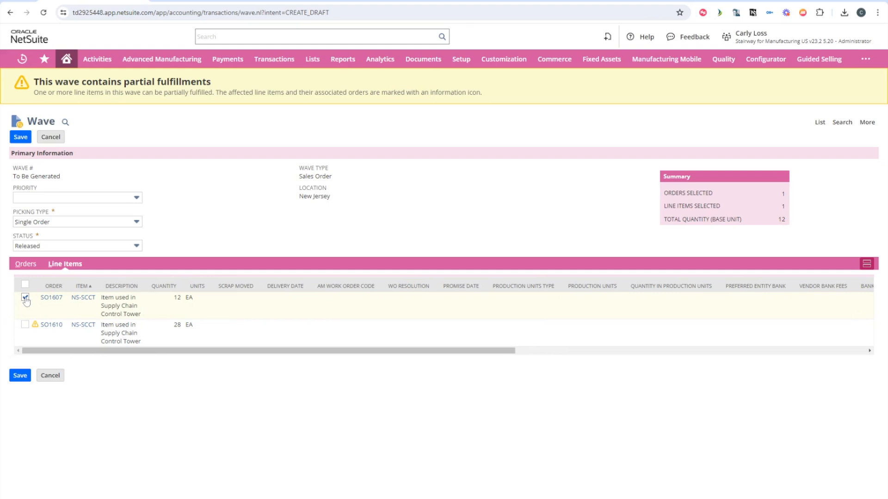
pyautogui.click(27, 266)
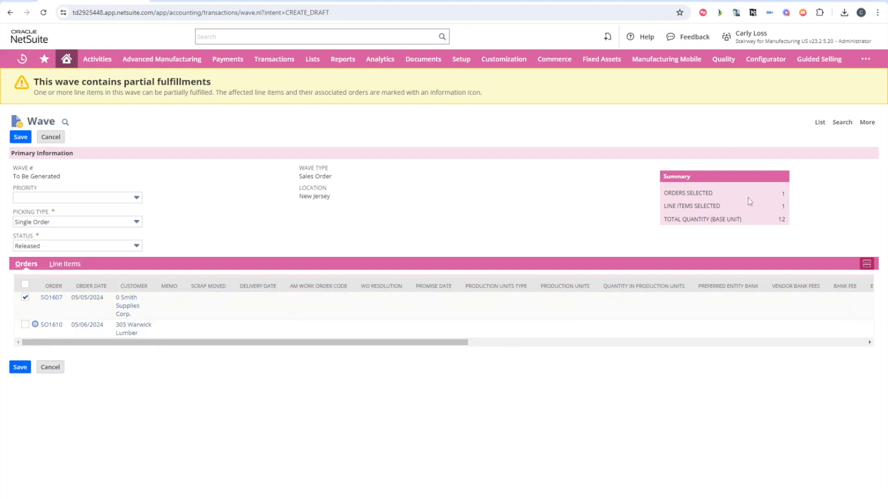
pyautogui.moveTo(754, 197); pyautogui.dragTo(794, 191)
pyautogui.click(798, 197)
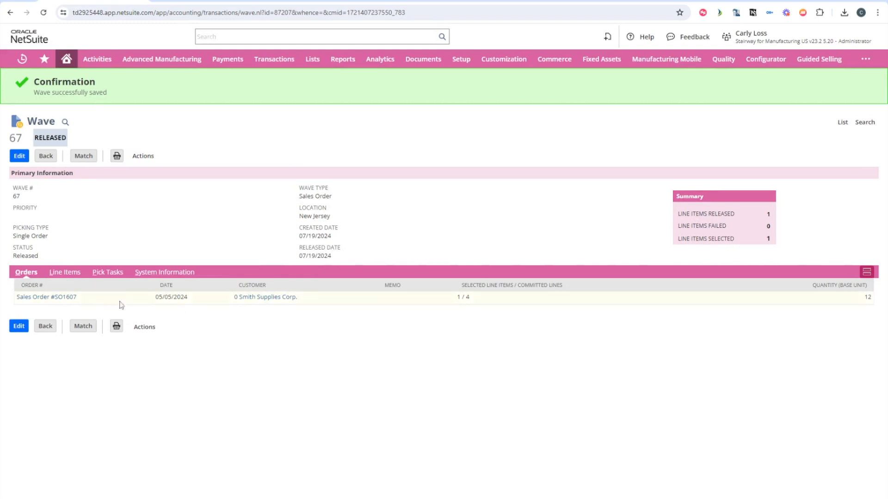
# - Examine the saved wave's orders, selected versus committed lines, pick tasks and line item details
pyautogui.moveTo(451, 300); pyautogui.dragTo(476, 297)
pyautogui.click(501, 366)
pyautogui.click(107, 274)
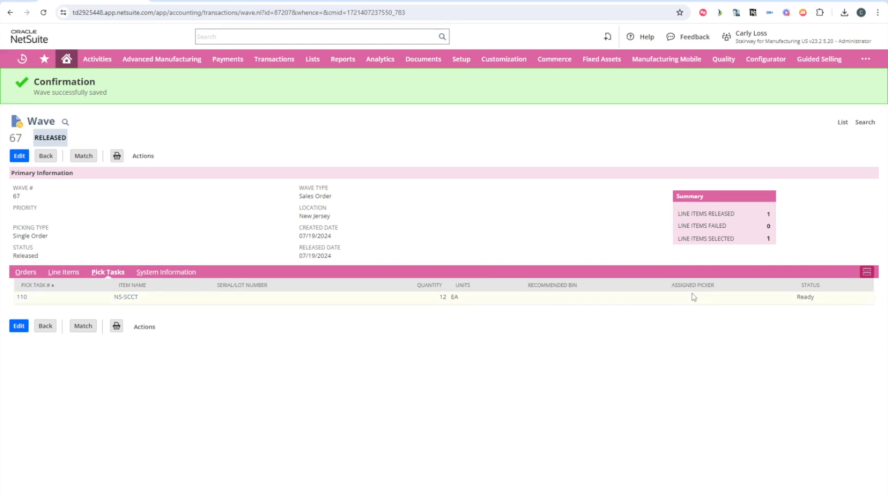
pyautogui.click(65, 273)
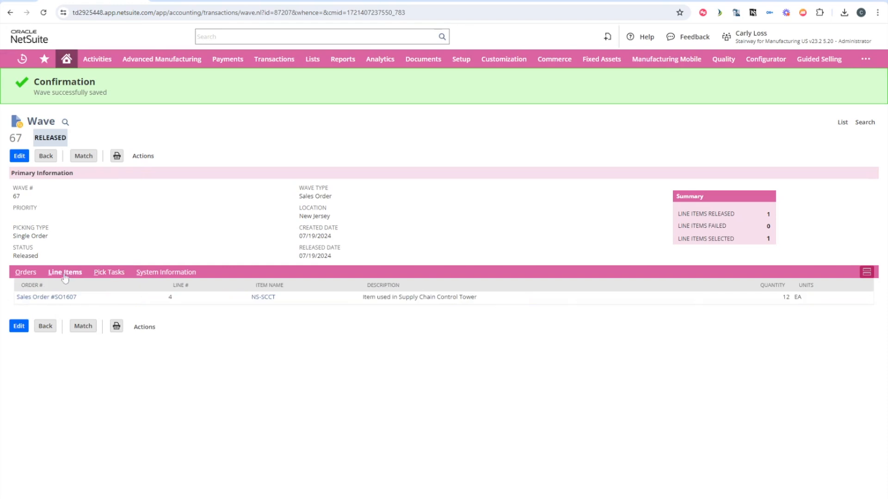
pyautogui.tripleClick(409, 297)
pyautogui.click(416, 323)
pyautogui.click(25, 272)
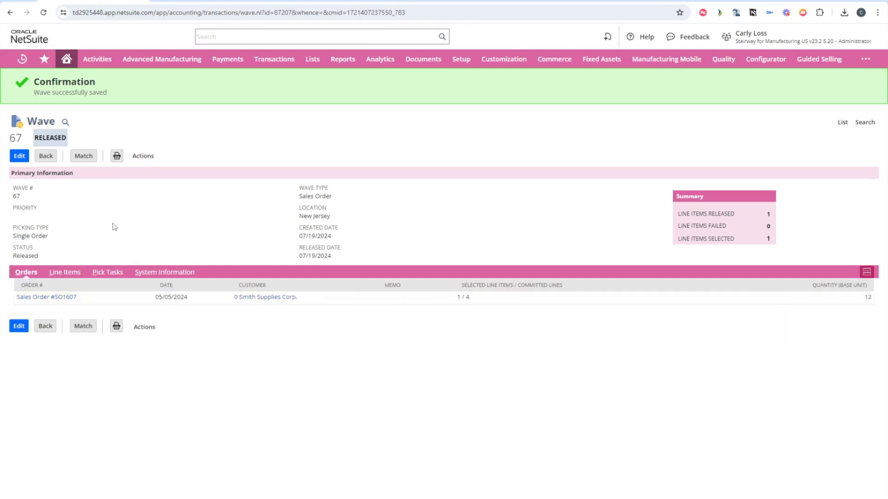